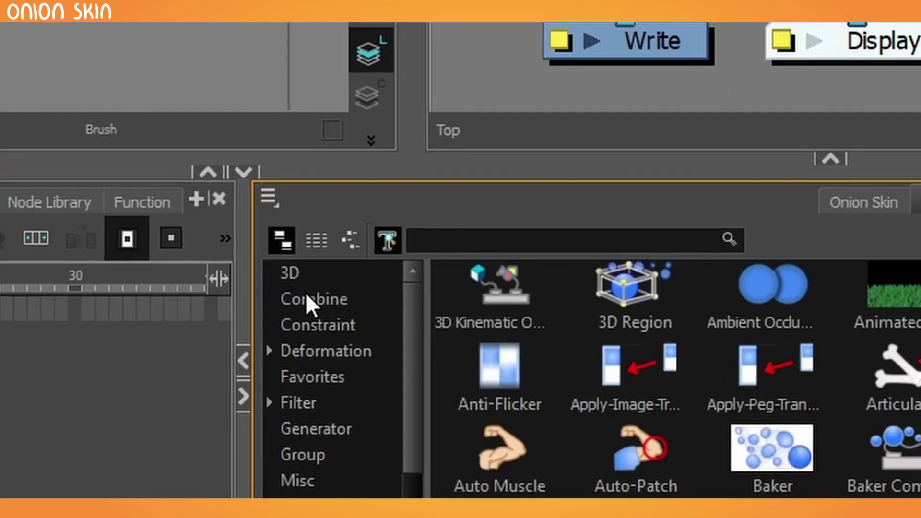
Insert a Tone node from the Combine group between Character and Composite.
click(318, 303)
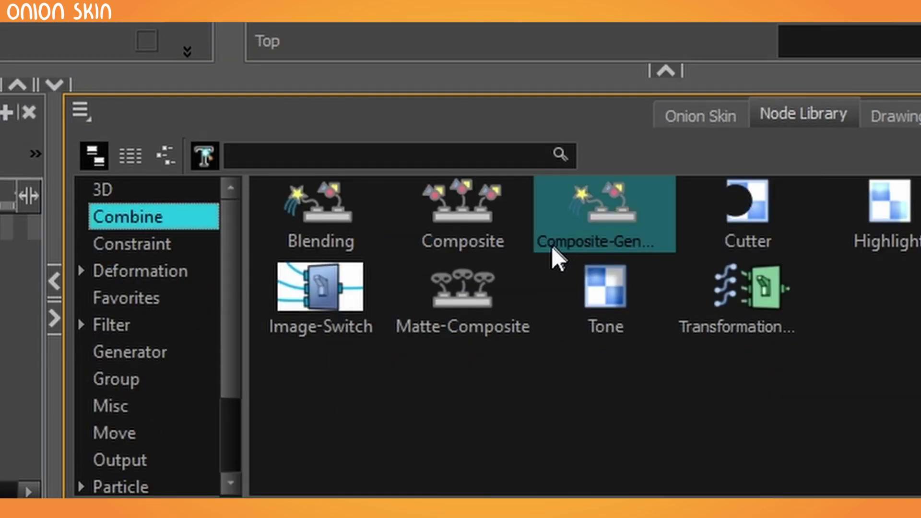
click(592, 262)
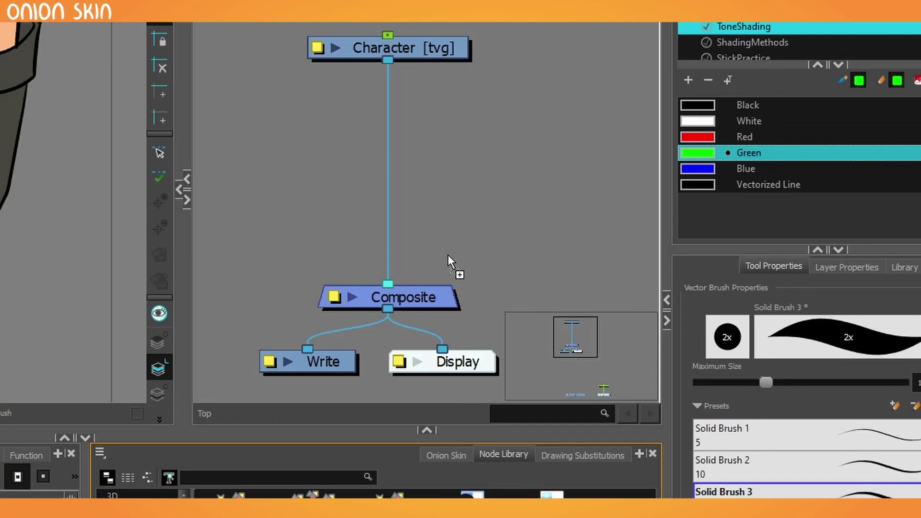
drag(602, 302, 437, 199)
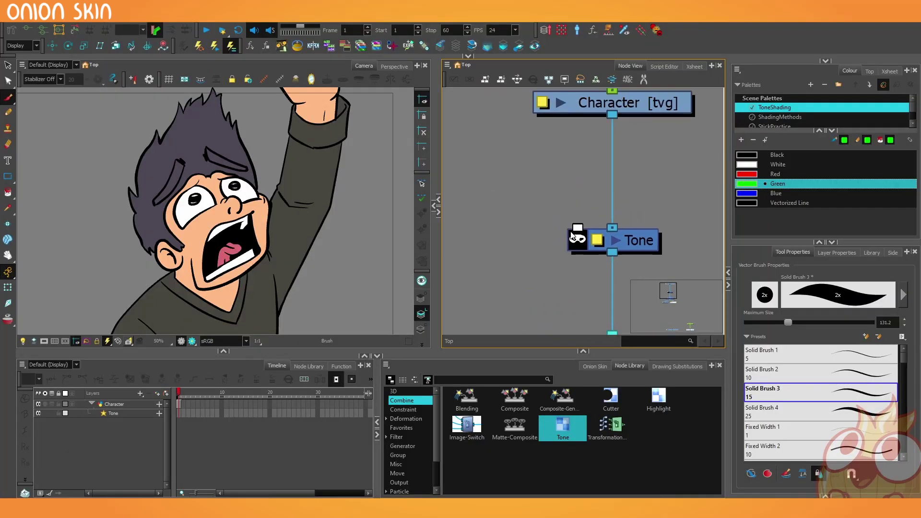
Add a Drawing node as Tone's mask and paint shading on the hair, ear and arm.
key(ctrl+r)
drag(713, 178, 812, 274)
drag(205, 73, 134, 329)
drag(165, 298, 143, 380)
drag(331, 250, 356, 85)
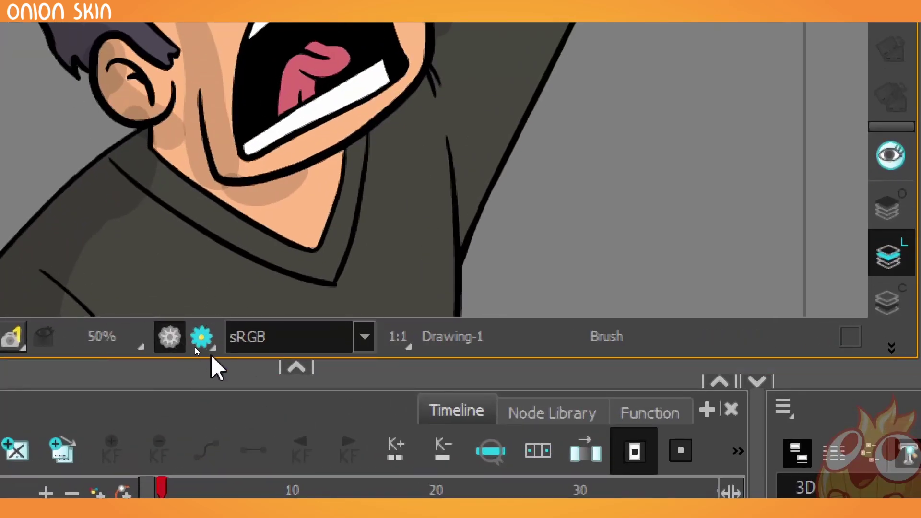
Check the render preview in the Camera view, then delete the Drawing mask node.
click(202, 336)
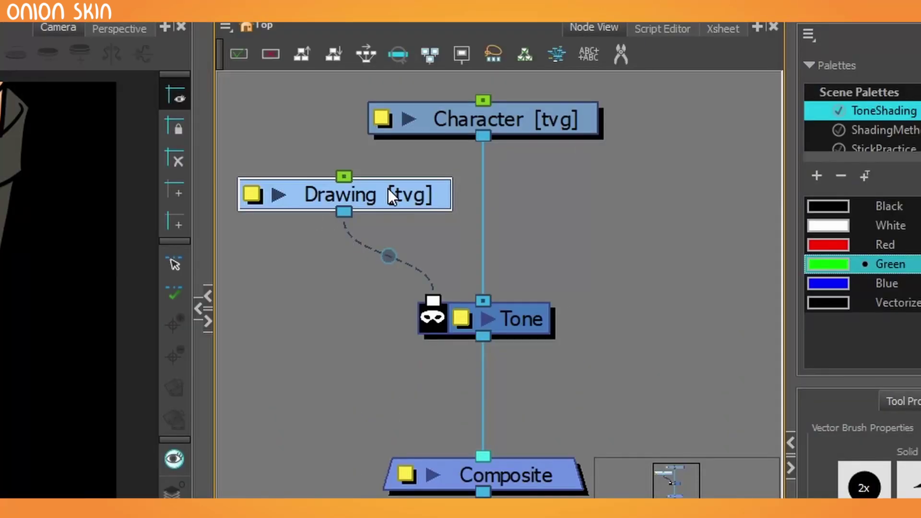
key(Delete)
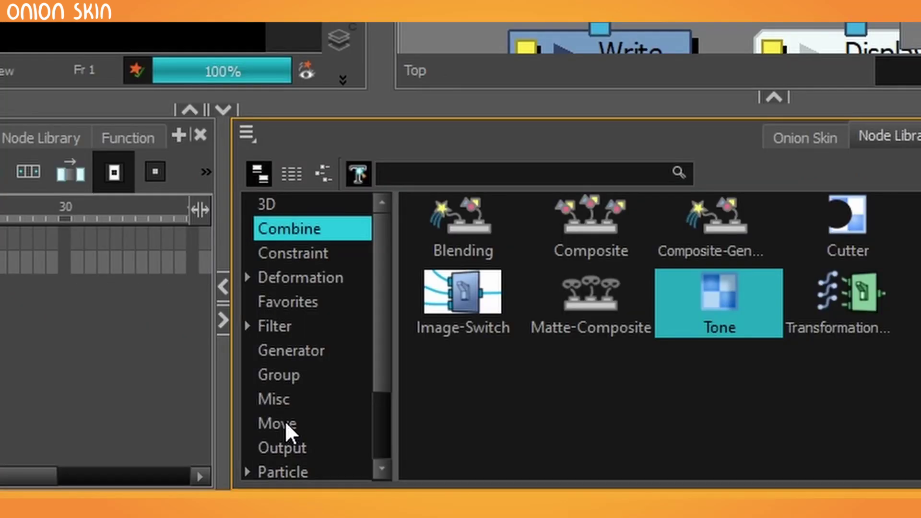
Add an Apply-Peg-Transformation node from the Move group, placed left of Tone.
click(287, 424)
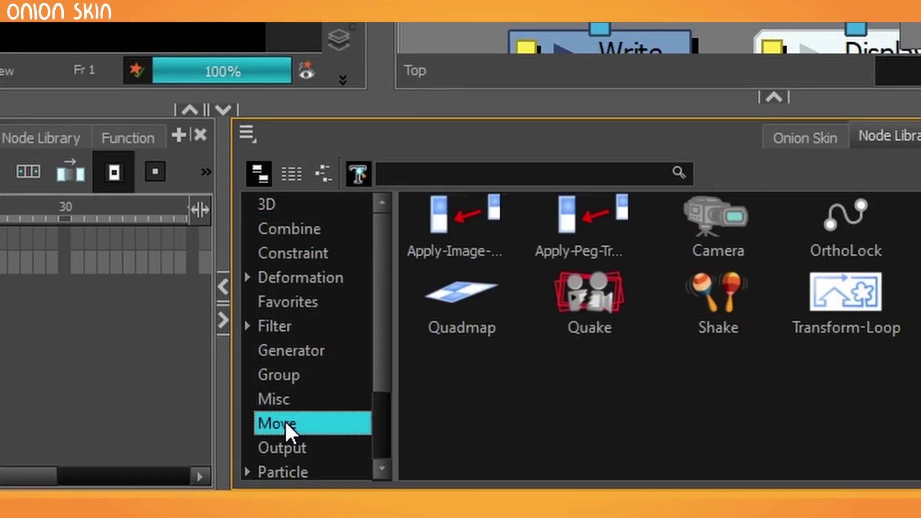
click(590, 253)
drag(529, 147, 525, 161)
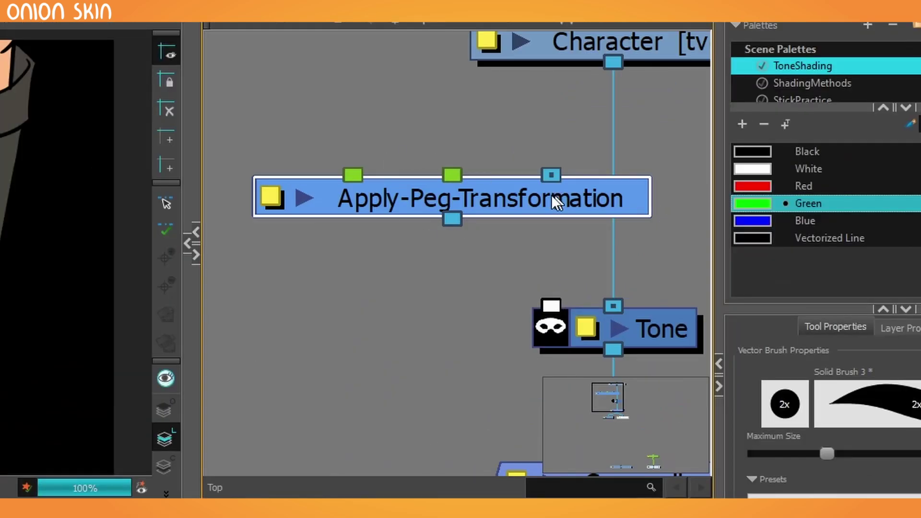
drag(553, 181, 470, 192)
scroll(470, 199, down, 2)
drag(515, 217, 471, 215)
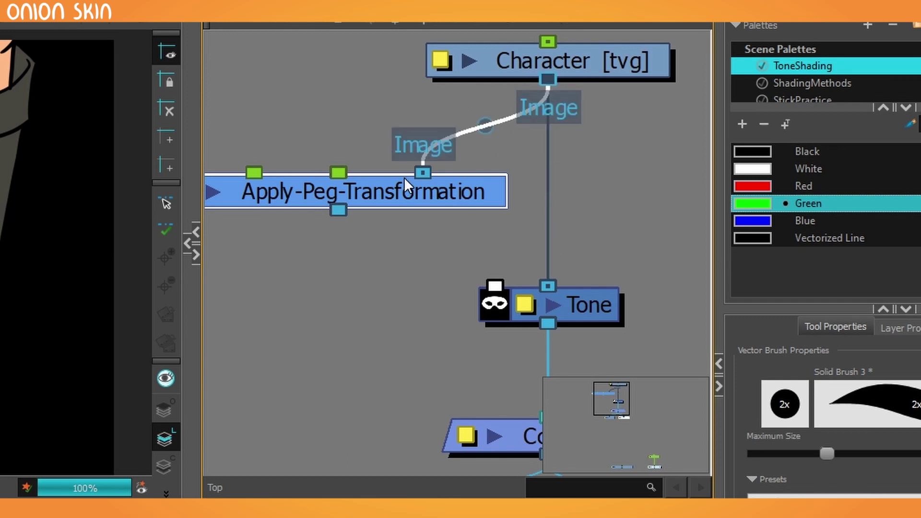
Connect Character to Apply-Peg-Transformation's image port and its output to Tone's matte.
drag(547, 78, 423, 174)
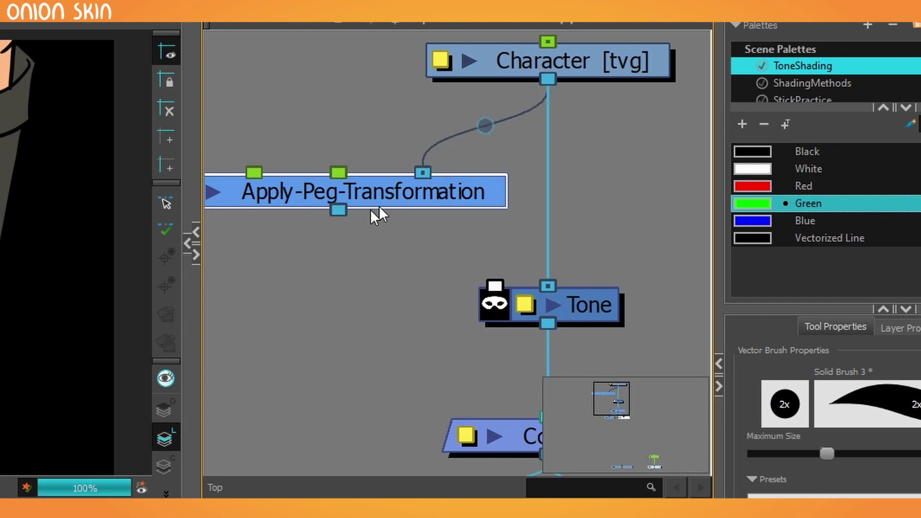
drag(337, 208, 496, 285)
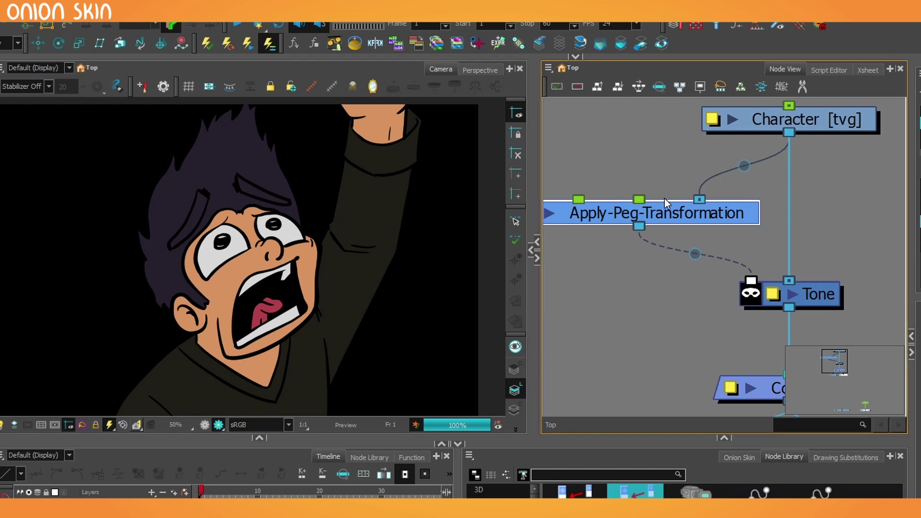
drag(748, 278, 752, 282)
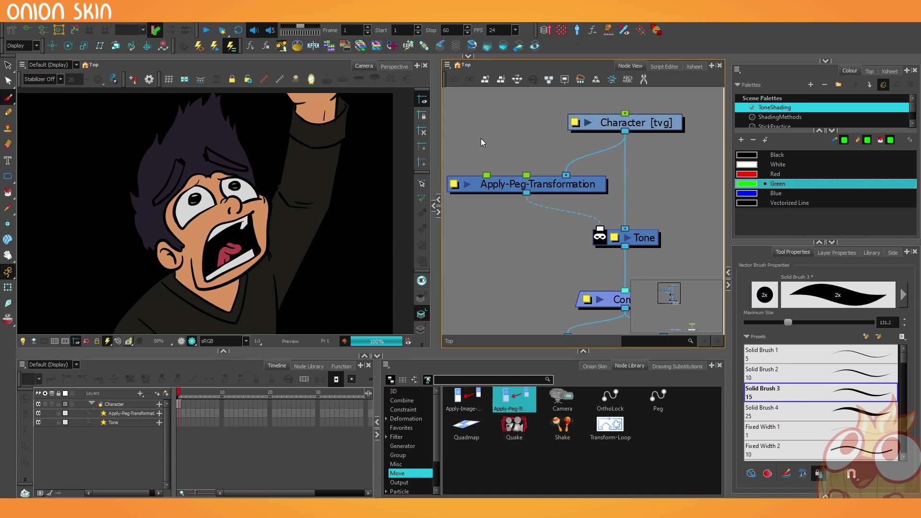
Attach a new Peg to Apply-Peg-Transformation and offset it, with the pivot at the ear.
key(ctrl+p)
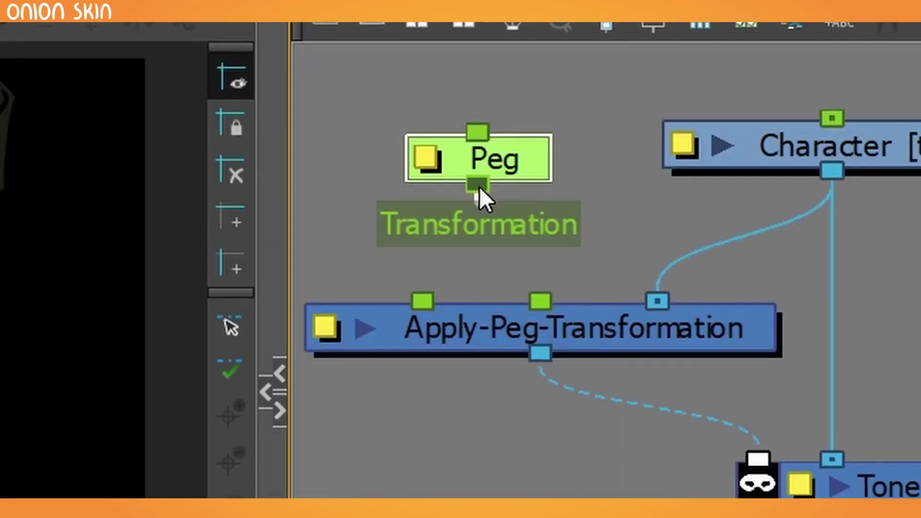
drag(478, 187, 443, 274)
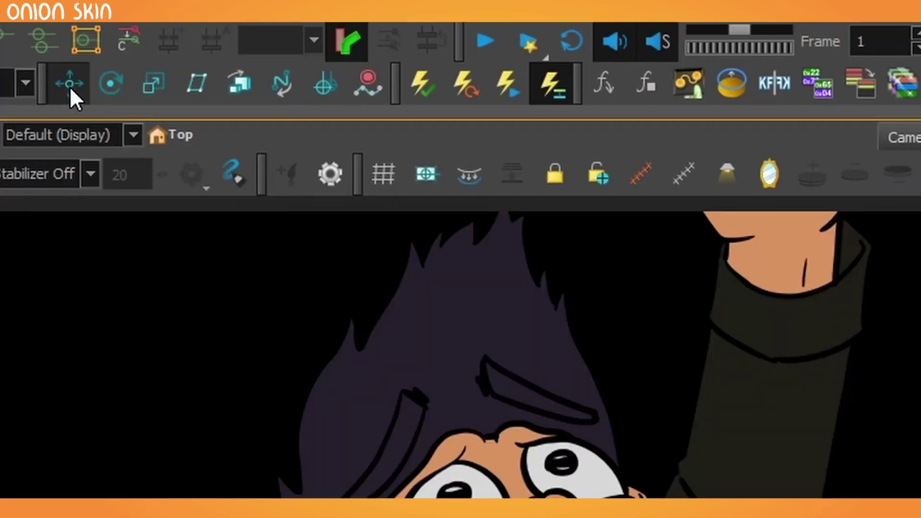
click(70, 86)
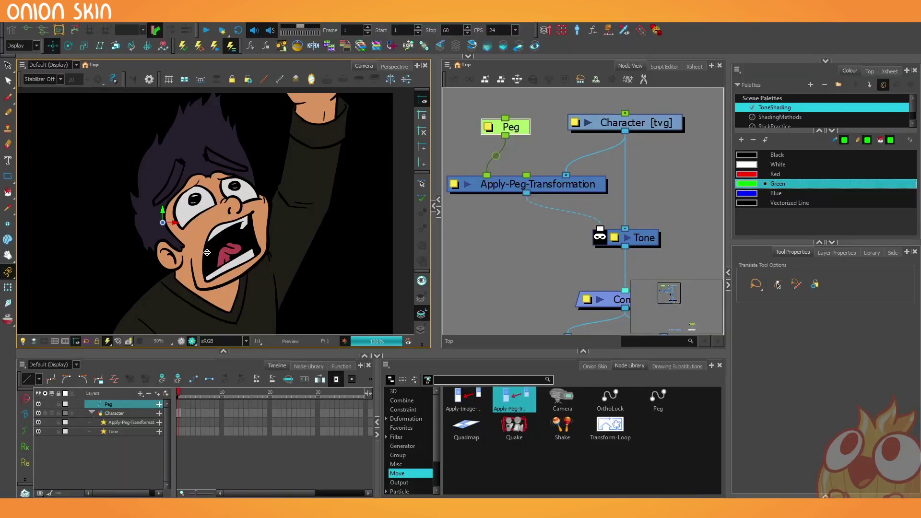
click(196, 318)
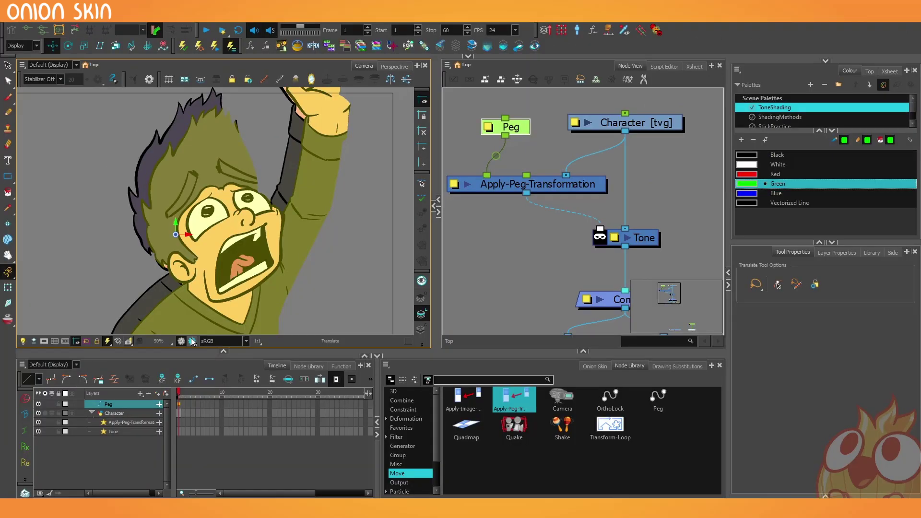
click(191, 342)
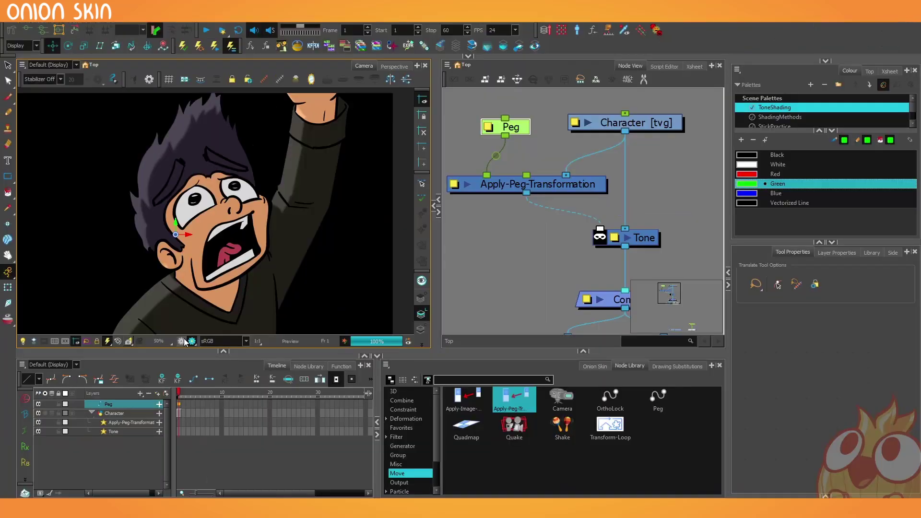
click(191, 341)
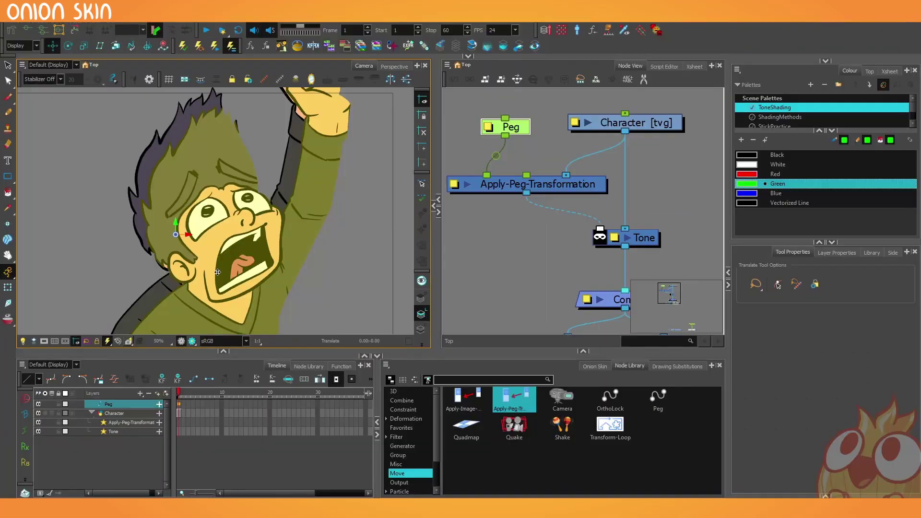
mouse_move(223, 332)
mouse_down()
mouse_move(284, 286)
mouse_move(209, 239)
mouse_up()
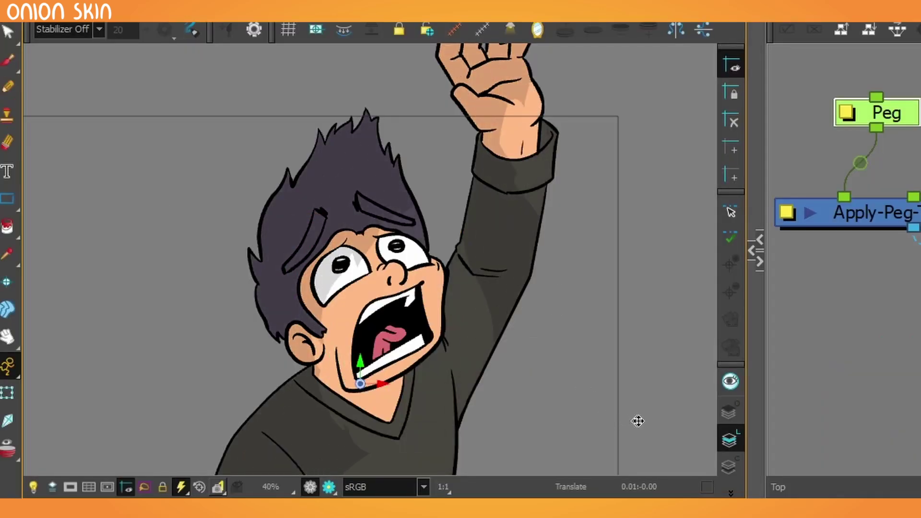
drag(555, 335, 536, 375)
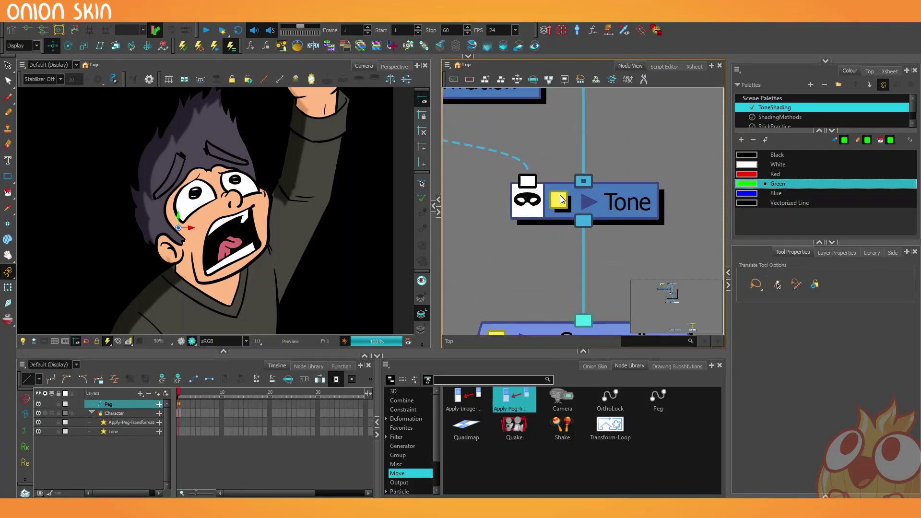
Set the Tone radius to 15 and choose a purple tone colour.
click(560, 199)
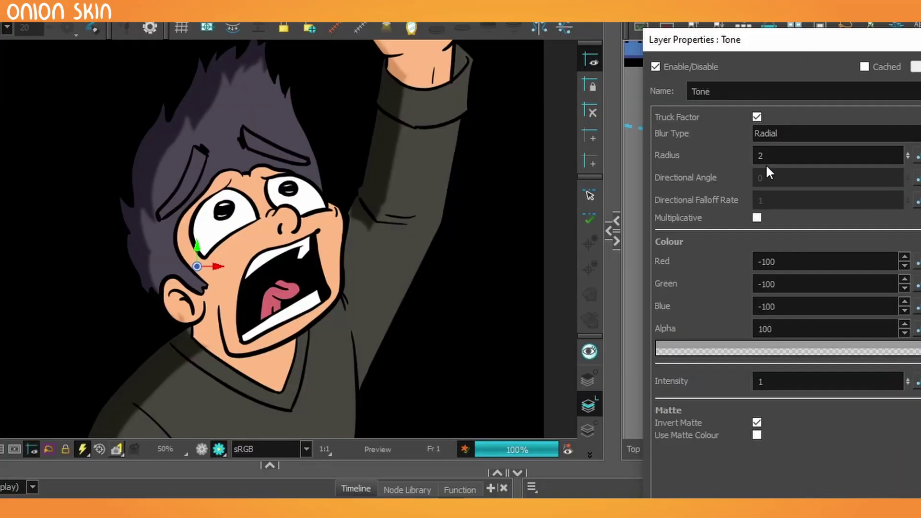
double_click(749, 157)
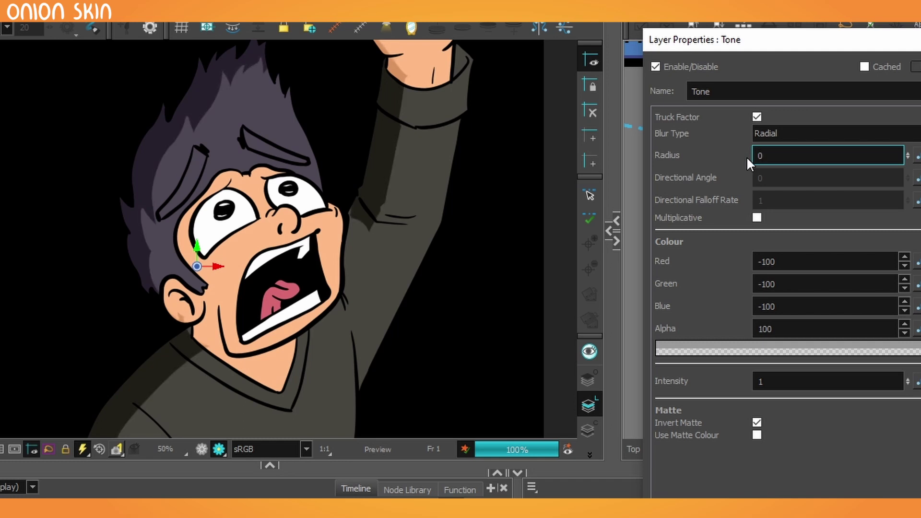
text(15)
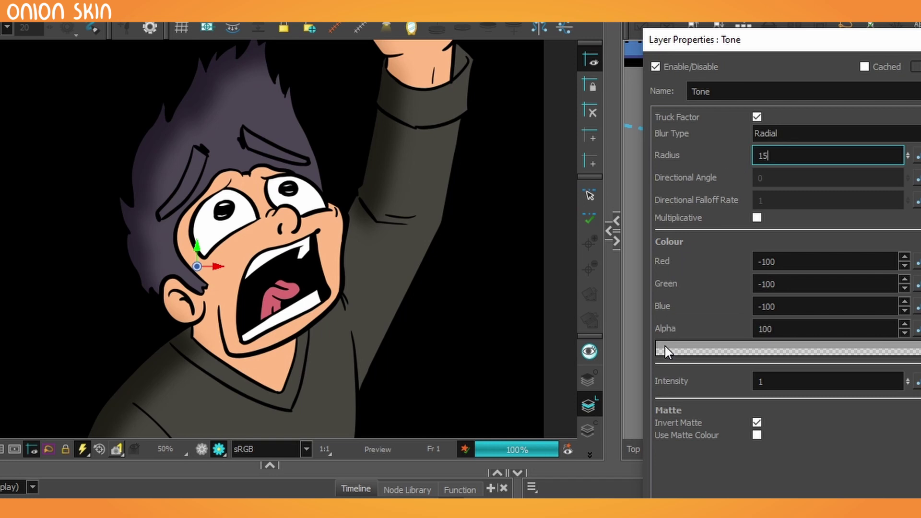
click(745, 352)
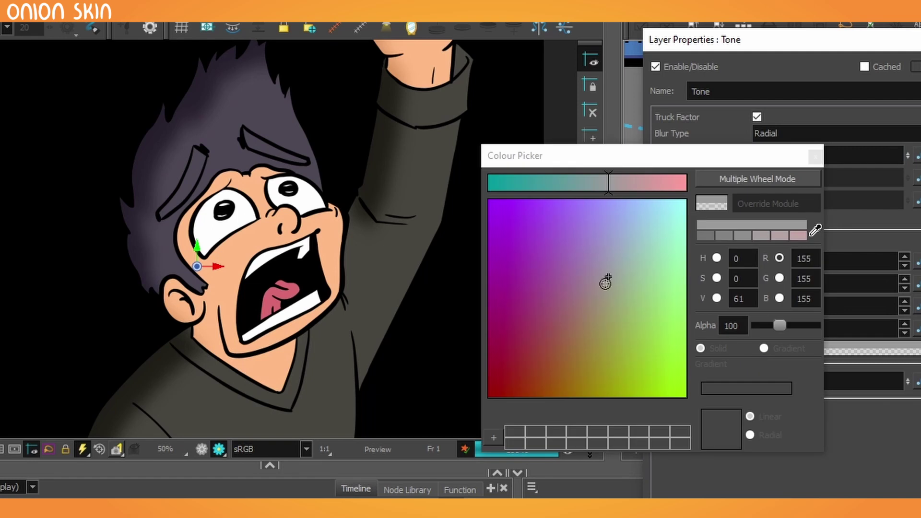
drag(604, 281, 575, 252)
key(Return)
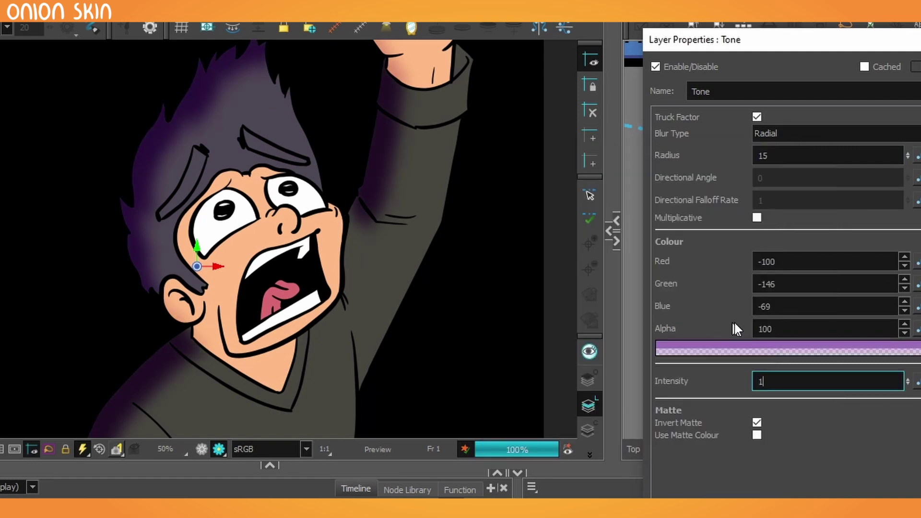
Keep the tone alpha at 100 and set the intensity to -0.5.
click(753, 330)
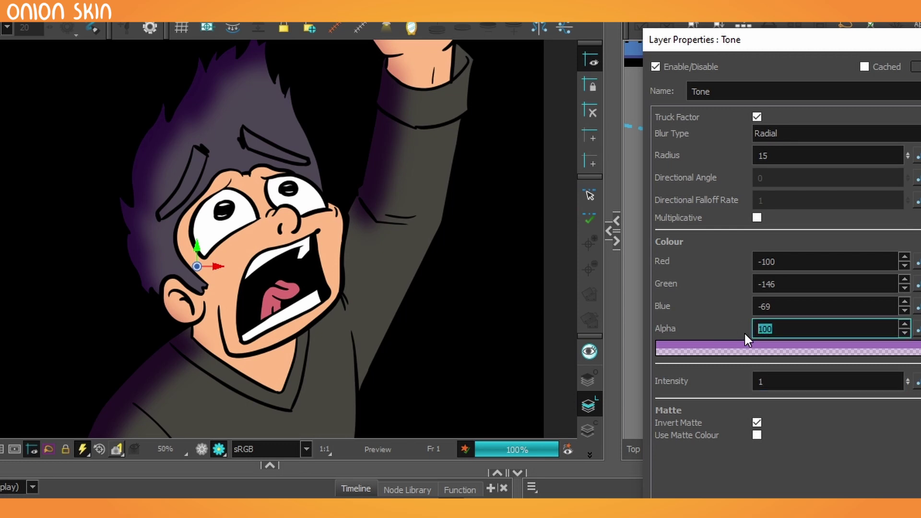
text(255)
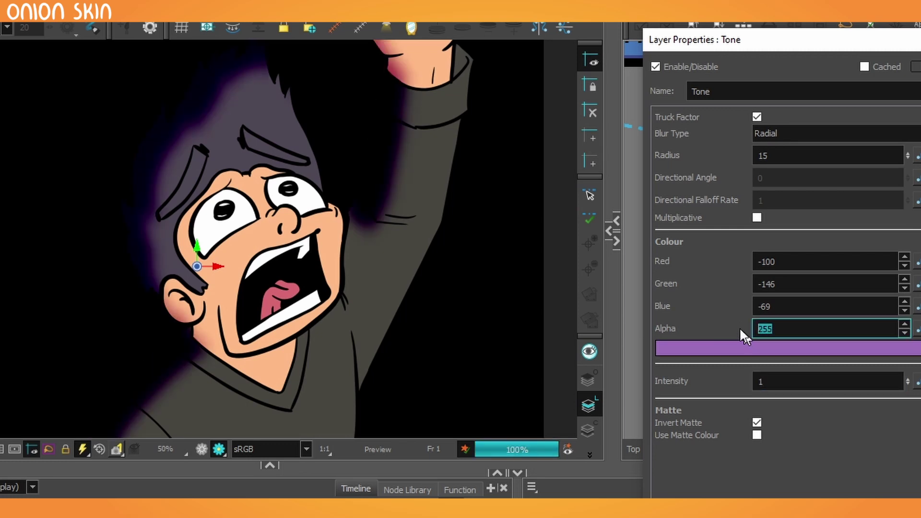
text(30)
key(Return)
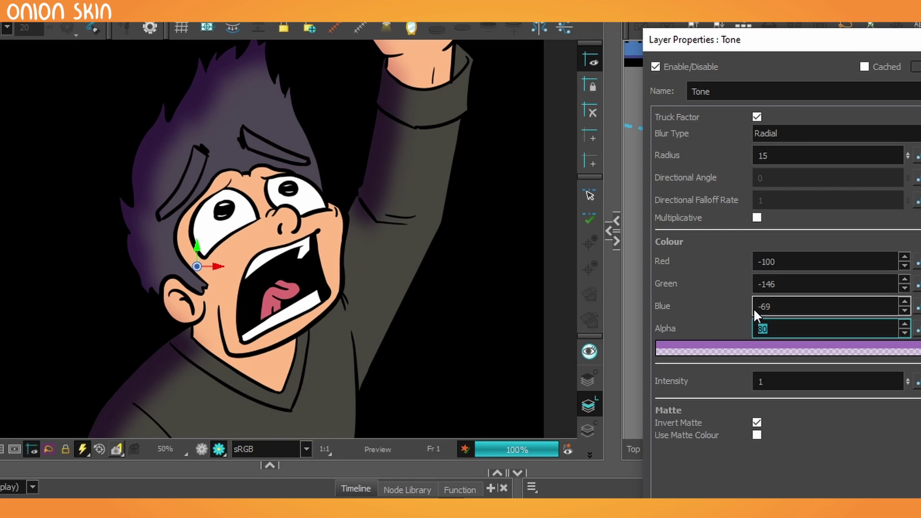
text(100)
key(Return)
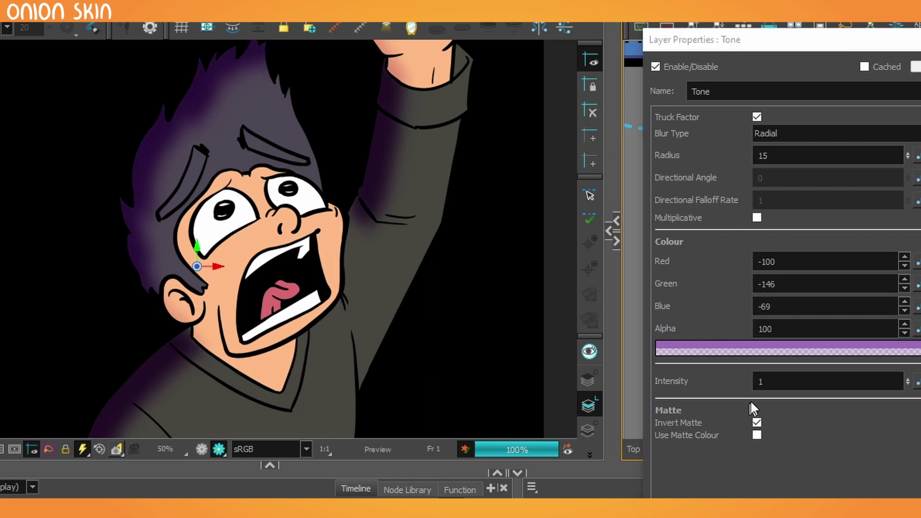
double_click(756, 382)
text(2)
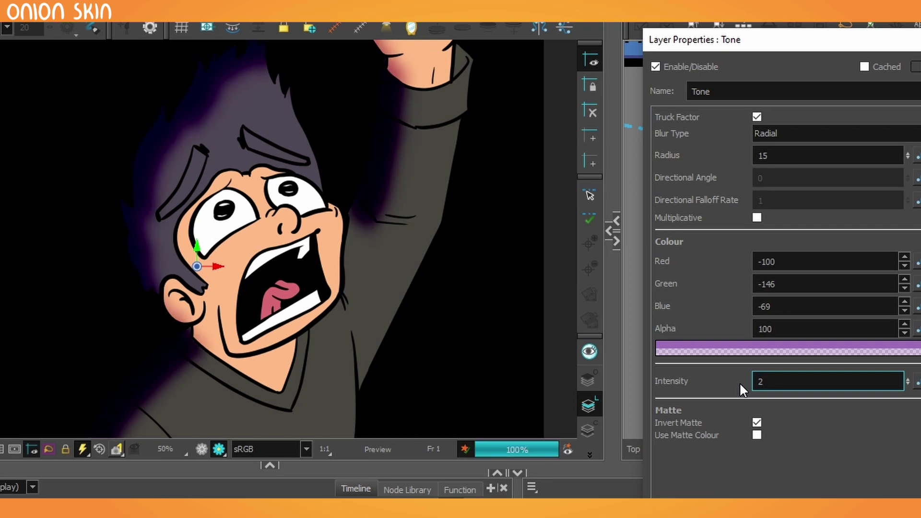
key(Return)
text(-0.5)
key(Return)
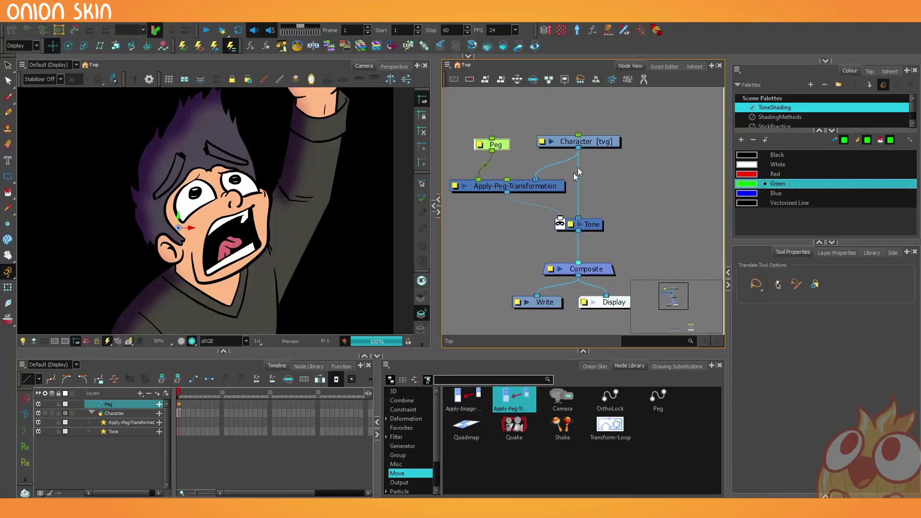
Route Character through Composite_1, which feeds both Tone and Apply-Peg-Transformation.
drag(608, 143, 608, 113)
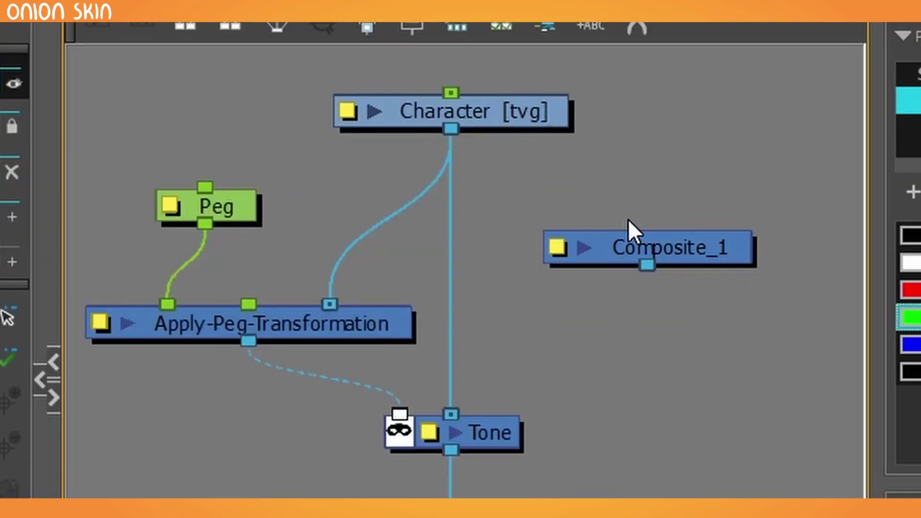
mouse_move(686, 253)
mouse_down()
mouse_move(654, 213)
mouse_move(487, 407)
mouse_move(451, 414)
mouse_up()
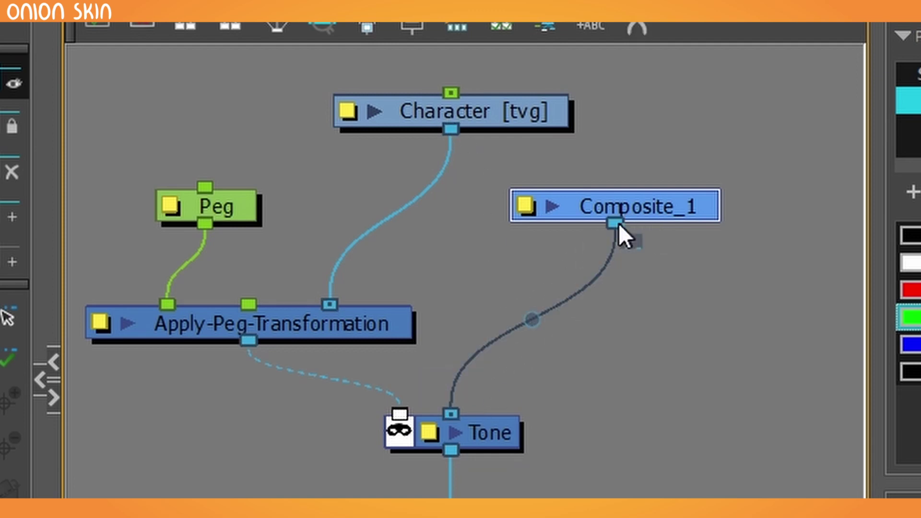
drag(612, 225, 370, 302)
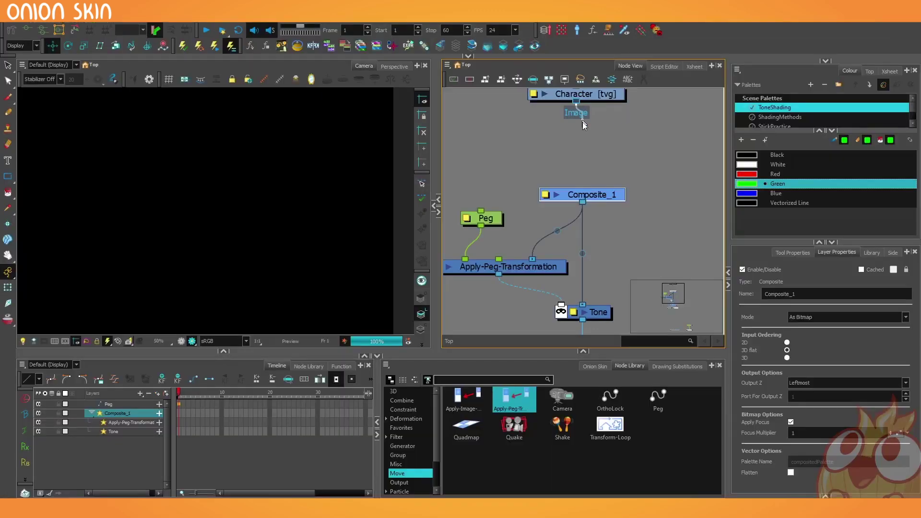
drag(583, 126, 583, 189)
drag(584, 94, 597, 126)
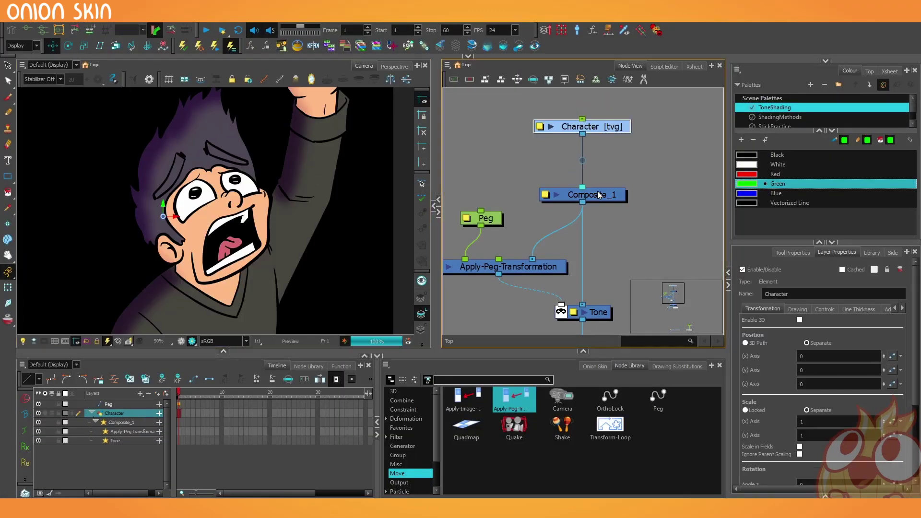
scroll(597, 194, down, 1)
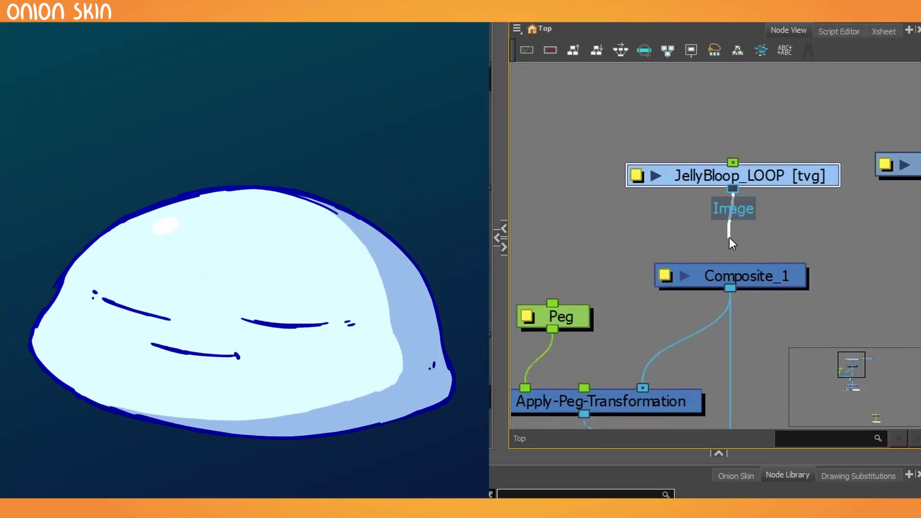
Plug JellyBloop_LOOP and then CptKeel into Composite_1.
drag(728, 237, 732, 254)
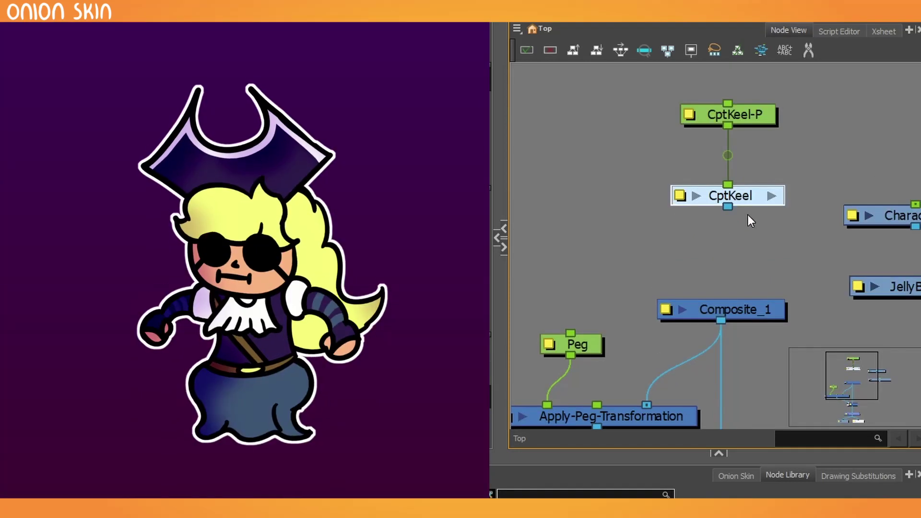
drag(727, 206, 720, 291)
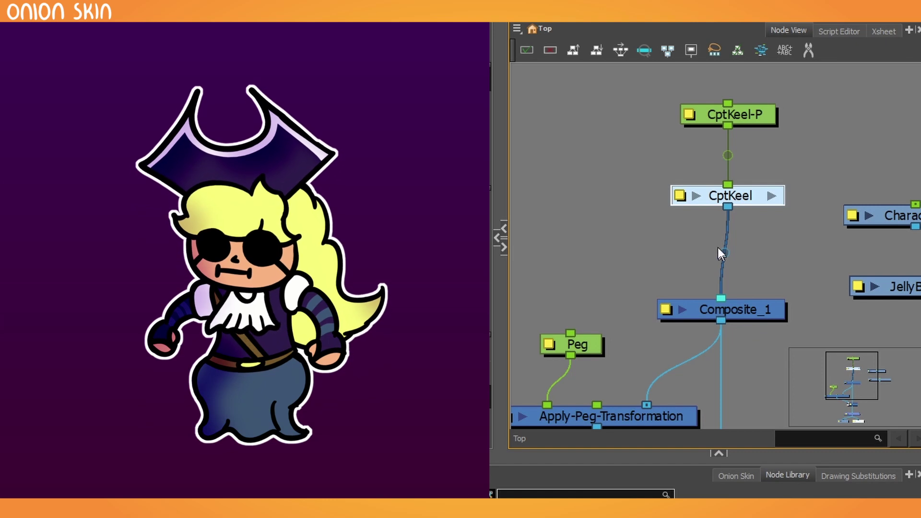
scroll(663, 299, up, 2)
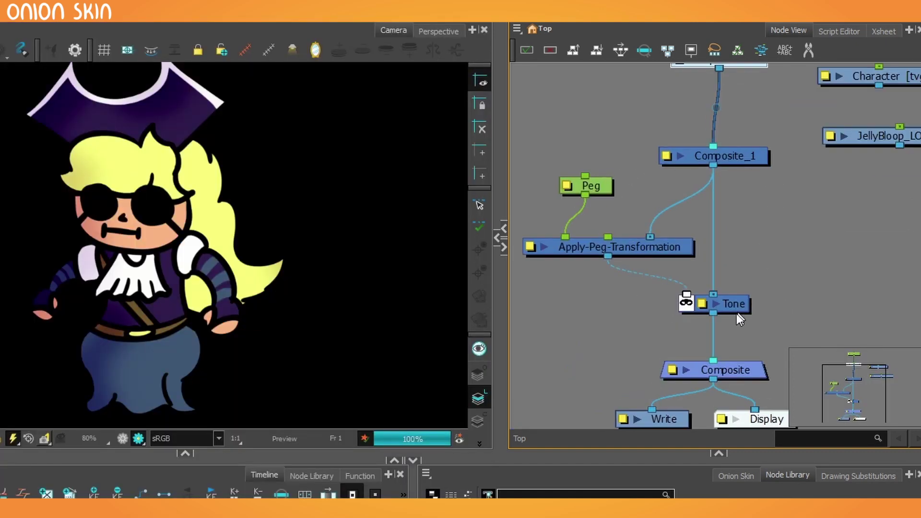